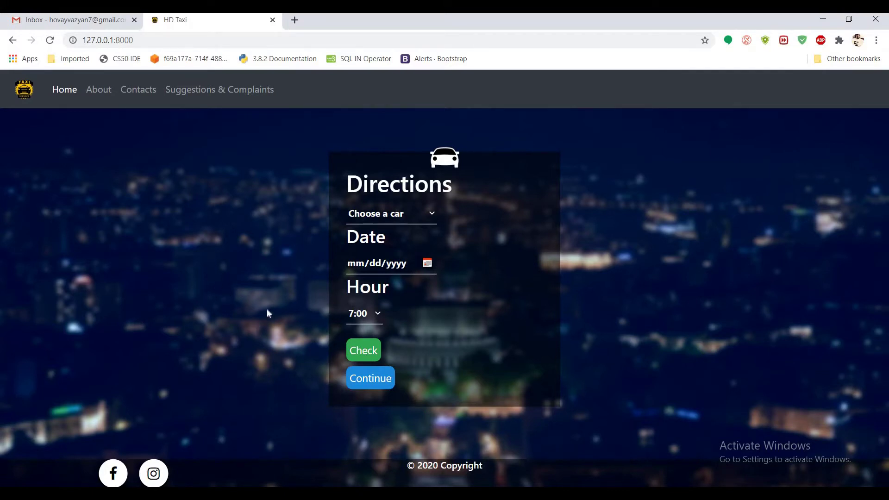
Step: Check seats on the 18:00 Yerevan-Vanadzor trip for 06/20/2020, then continue to its booking form
{"action": "left_click", "coordinate": [422, 217]}
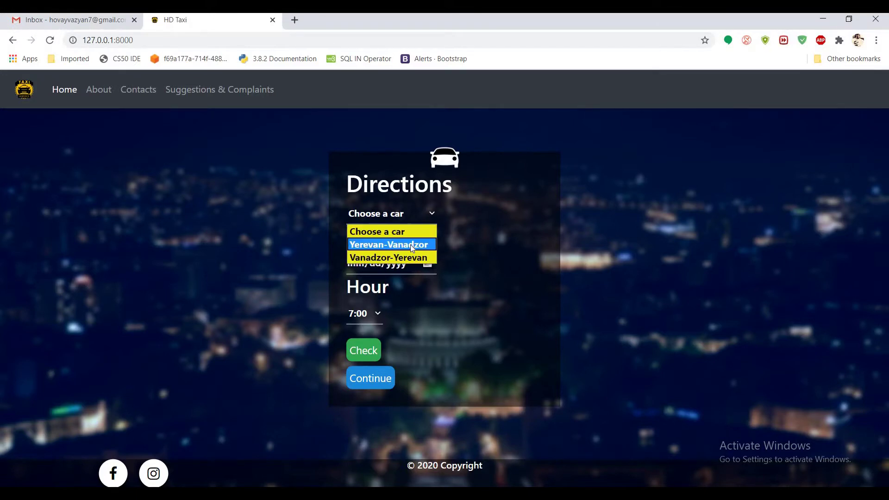
{"action": "left_click", "coordinate": [410, 245]}
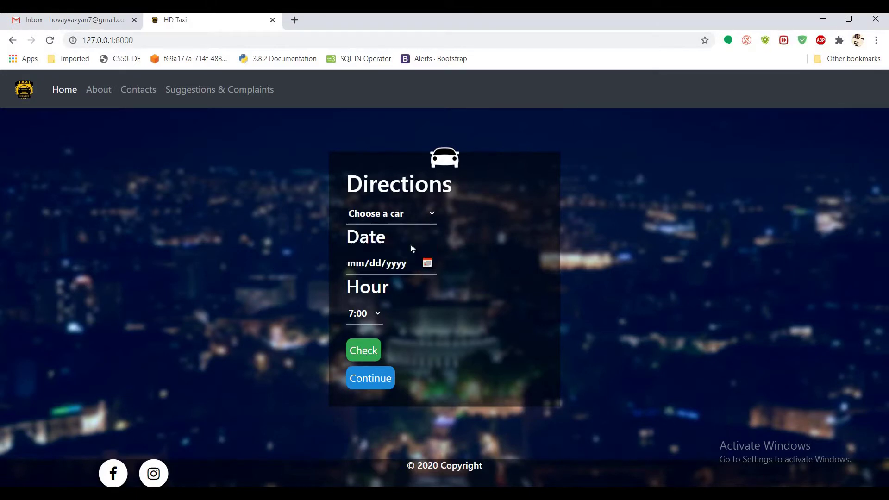
{"action": "left_click", "coordinate": [429, 266]}
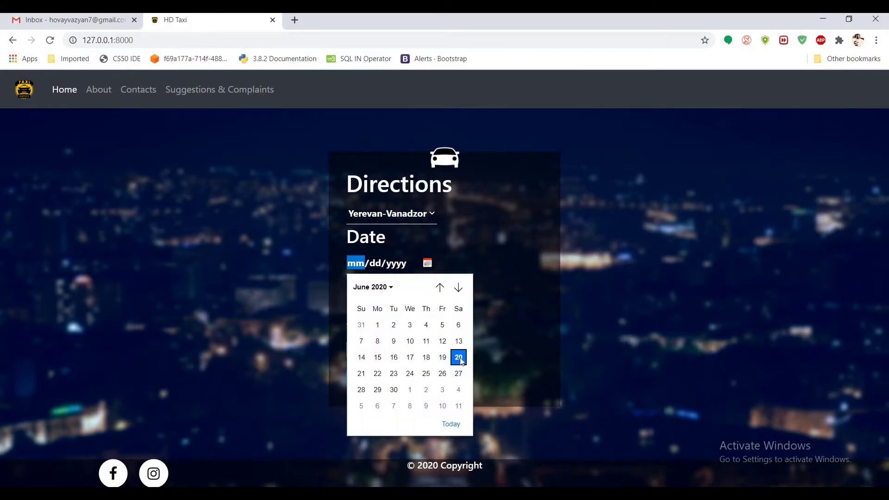
{"action": "left_click", "coordinate": [459, 359]}
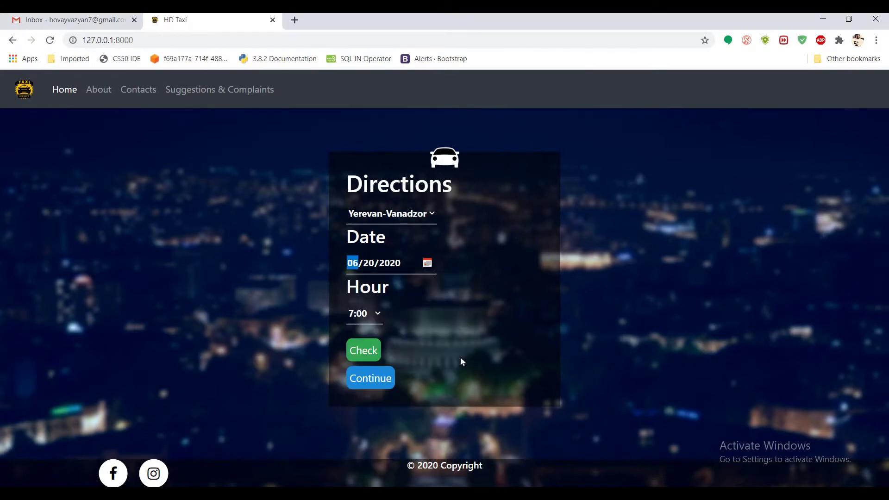
{"action": "left_click", "coordinate": [377, 317]}
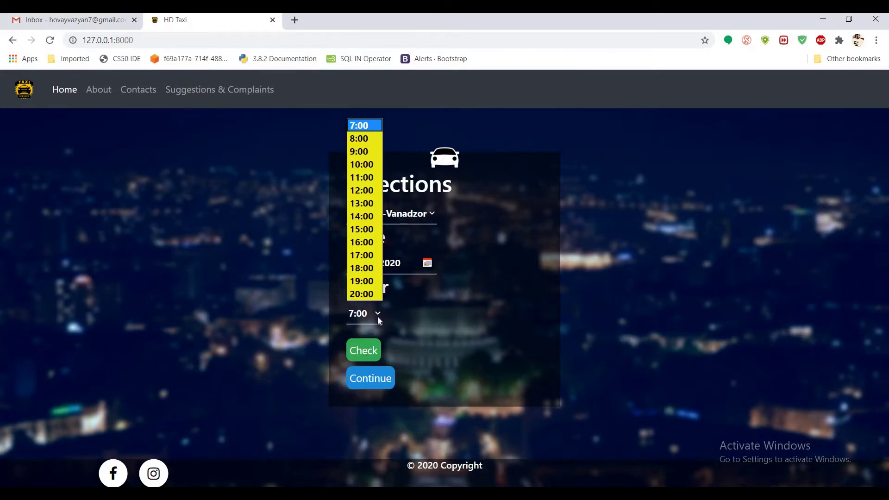
{"action": "left_click", "coordinate": [371, 268]}
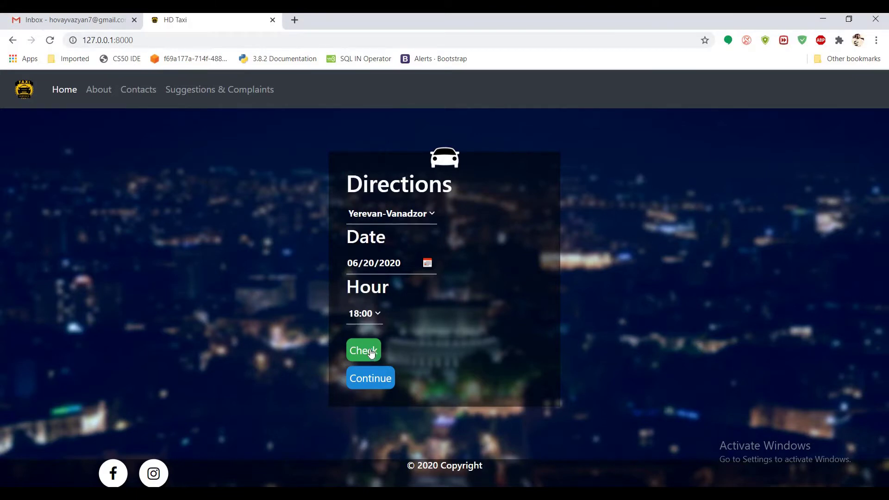
{"action": "left_click", "coordinate": [371, 353]}
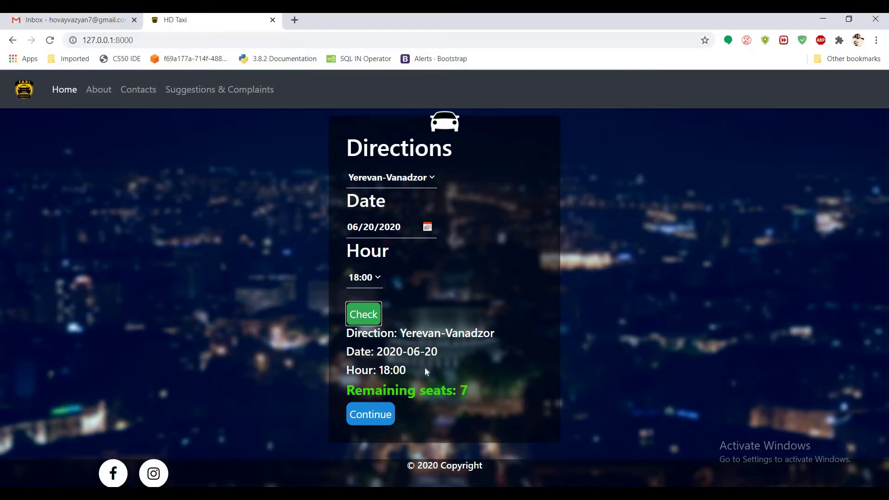
{"action": "left_click", "coordinate": [383, 418]}
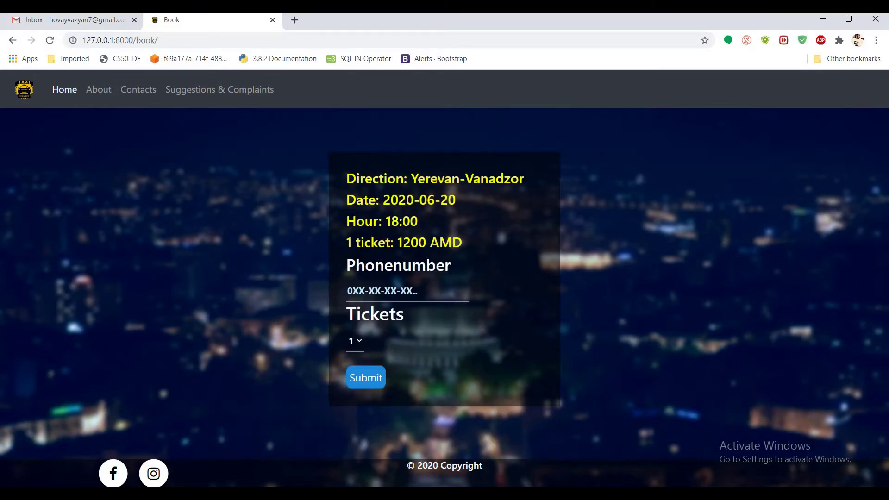
Step: Enter the contact phone number, choose 7 tickets and submit the booking
{"action": "left_click", "coordinate": [347, 291]}
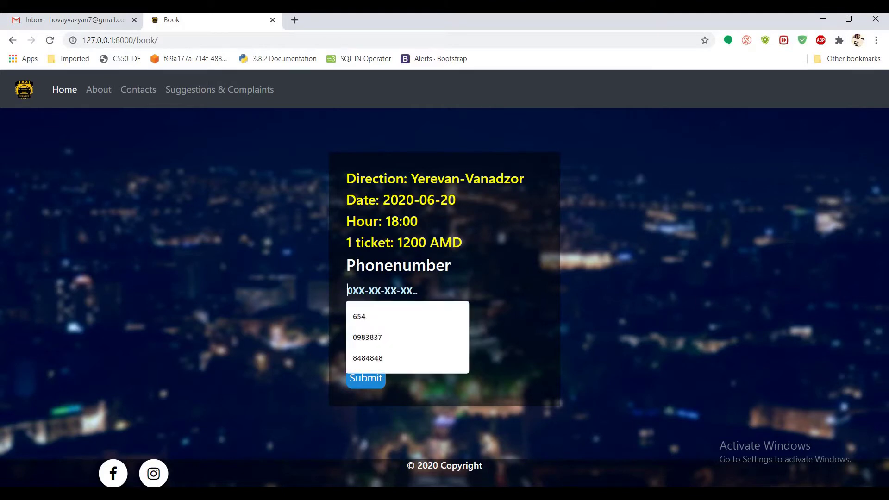
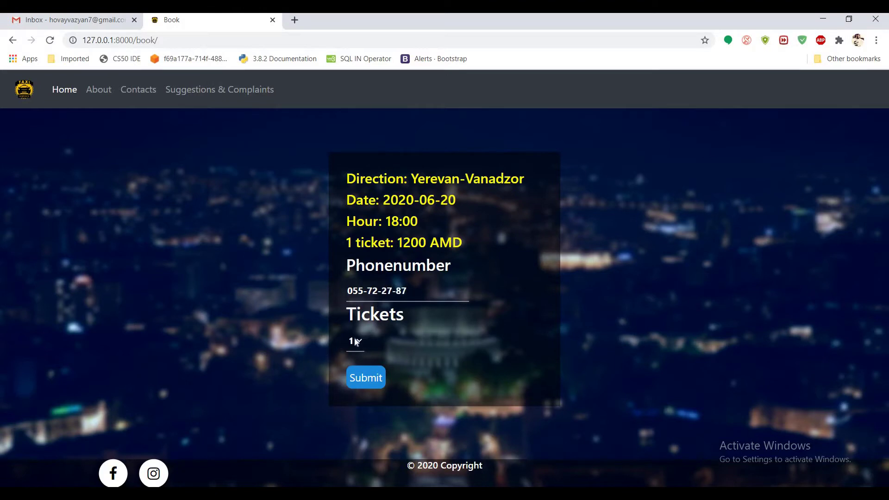
{"action": "left_click", "coordinate": [356, 340]}
{"action": "left_click", "coordinate": [352, 436]}
{"action": "left_click", "coordinate": [379, 378]}
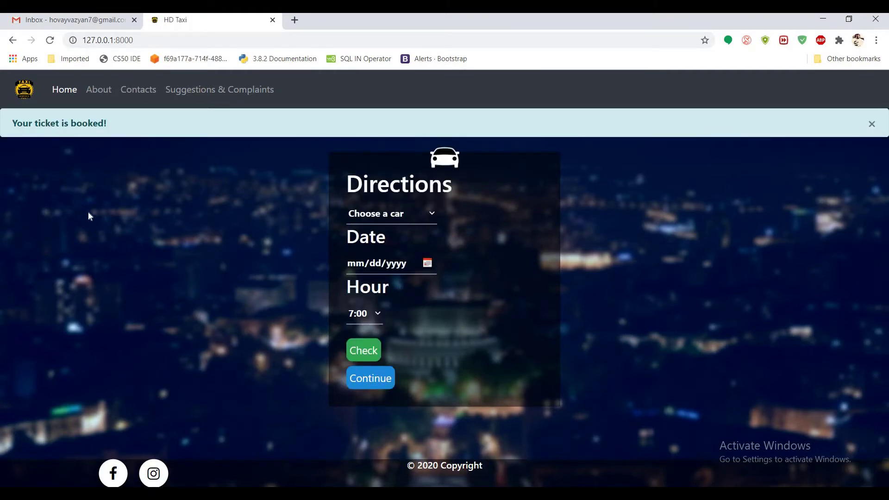
Step: Recheck the 18:00 Yerevan-Vanadzor trip on 06/20/2020, see 0 seats and booking refused, and dismiss the notice
{"action": "left_click", "coordinate": [397, 214]}
{"action": "left_click", "coordinate": [393, 244]}
{"action": "left_click", "coordinate": [430, 265]}
{"action": "left_click", "coordinate": [459, 358]}
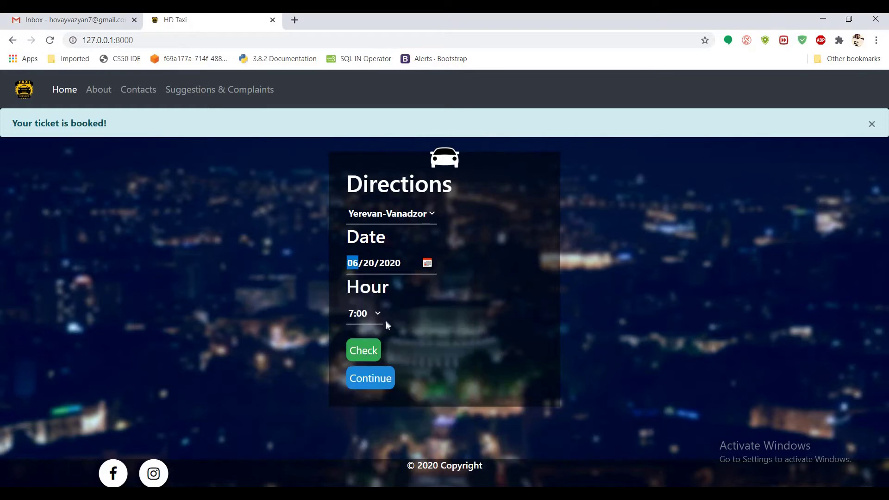
{"action": "left_click", "coordinate": [375, 315]}
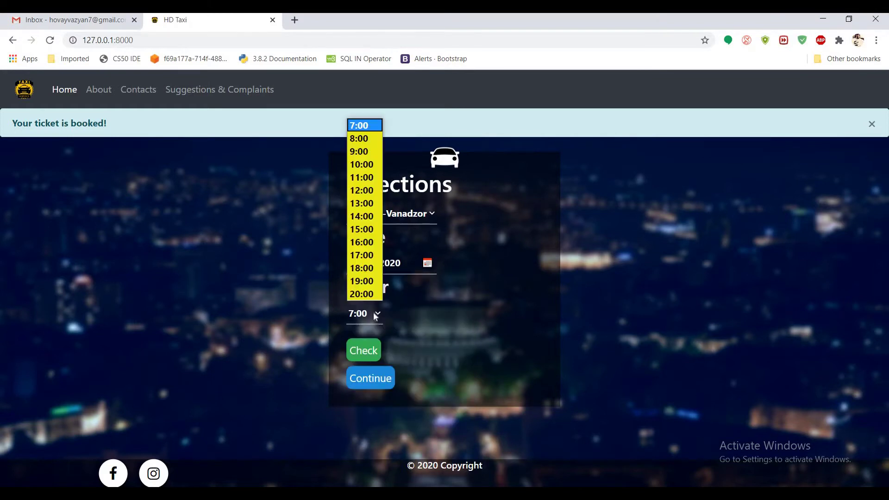
{"action": "left_click", "coordinate": [366, 273]}
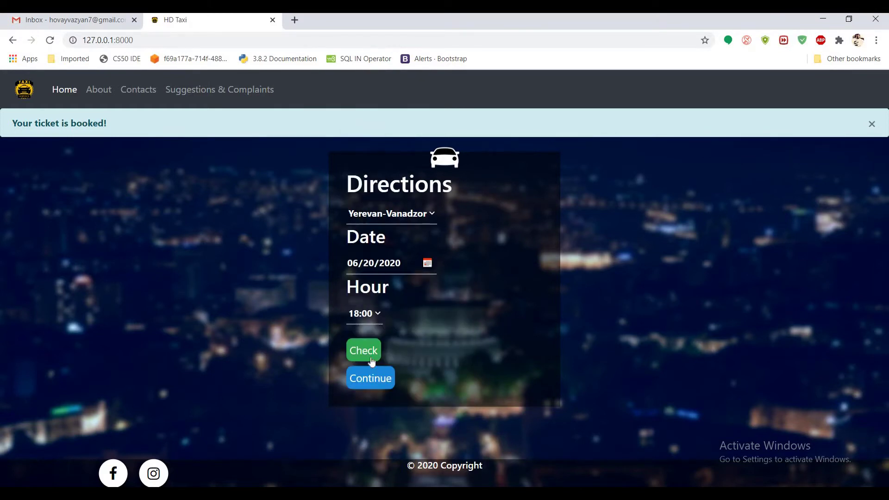
{"action": "left_click", "coordinate": [364, 352]}
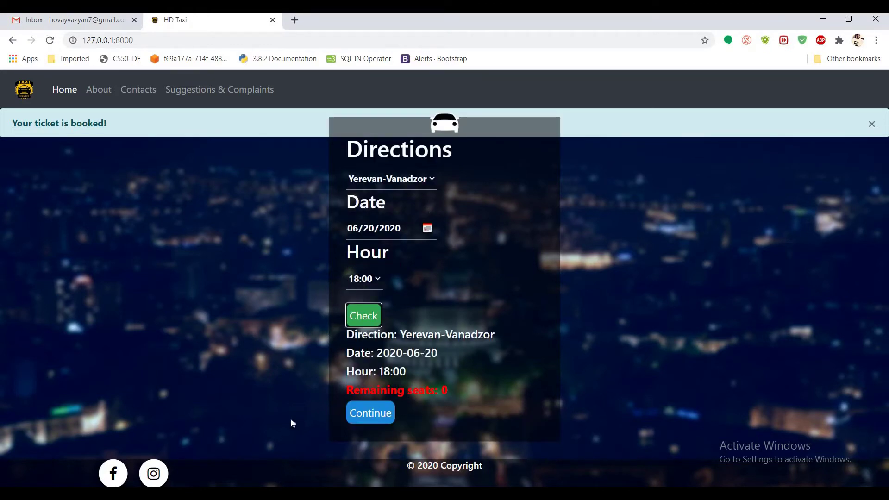
{"action": "left_click", "coordinate": [365, 419]}
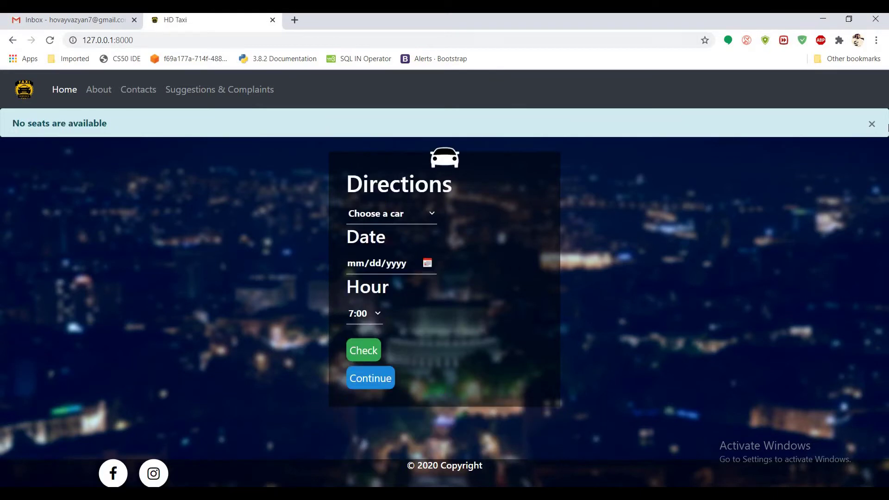
{"action": "left_click", "coordinate": [872, 124]}
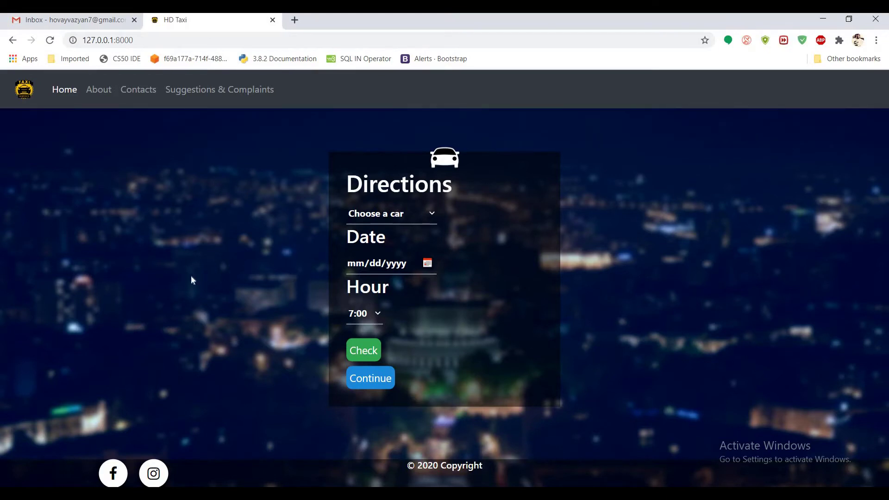
Step: Browse the About and Contacts pages, ending on the Suggestions & Complaints form
{"action": "left_click", "coordinate": [95, 92]}
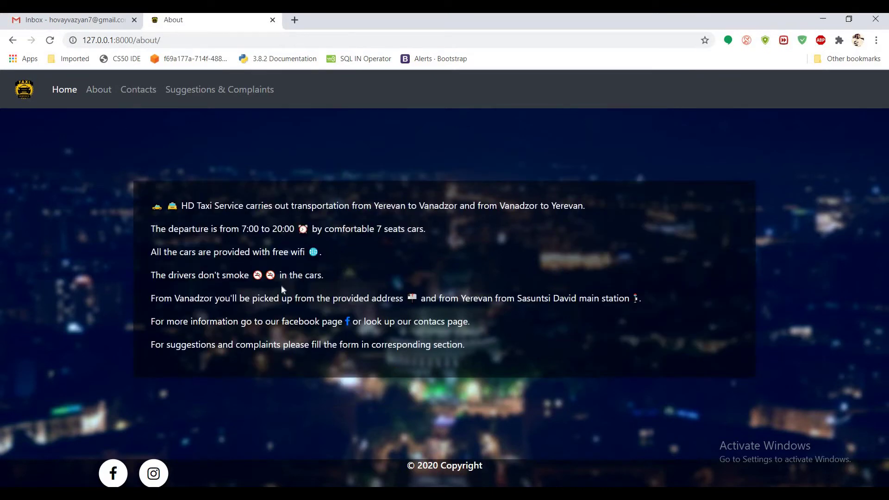
{"action": "left_click", "coordinate": [145, 89]}
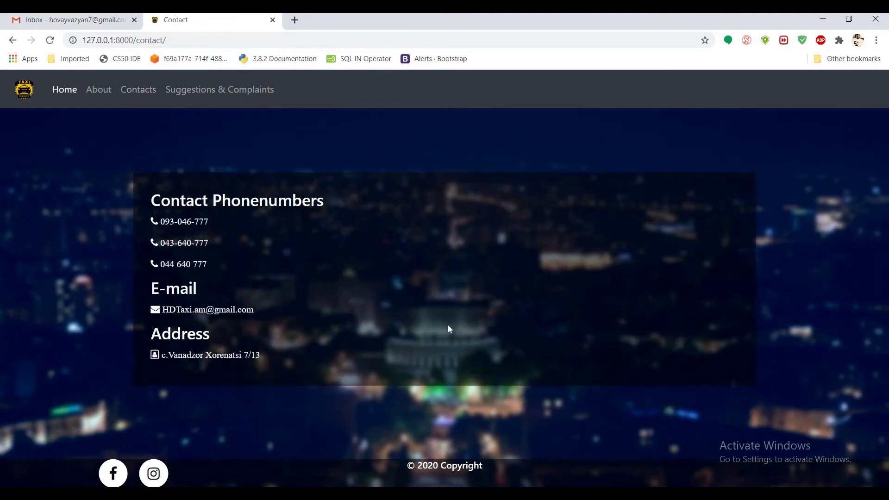
{"action": "left_click", "coordinate": [221, 96]}
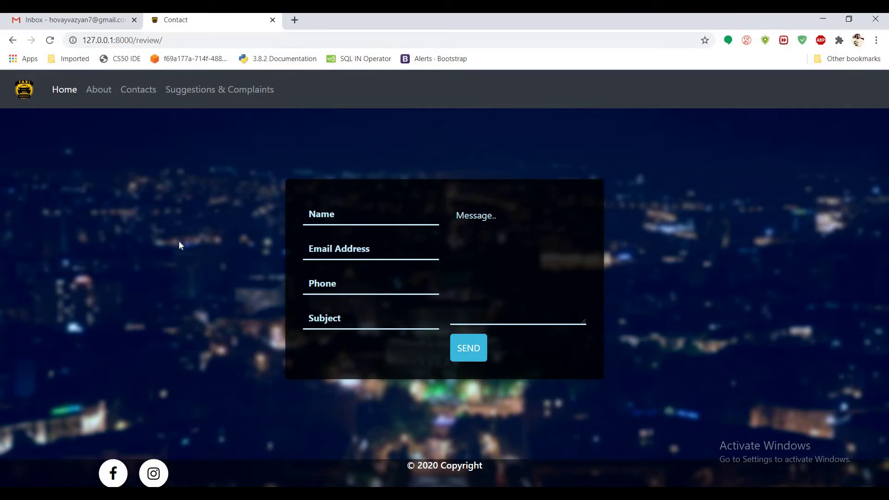
Step: Fill in the reviewer's name, e-mail and phone, and correct the subject to 'Good ride'
{"action": "left_click", "coordinate": [351, 211]}
{"action": "type", "text": "Hov"}
{"action": "key", "text": "Tab"}
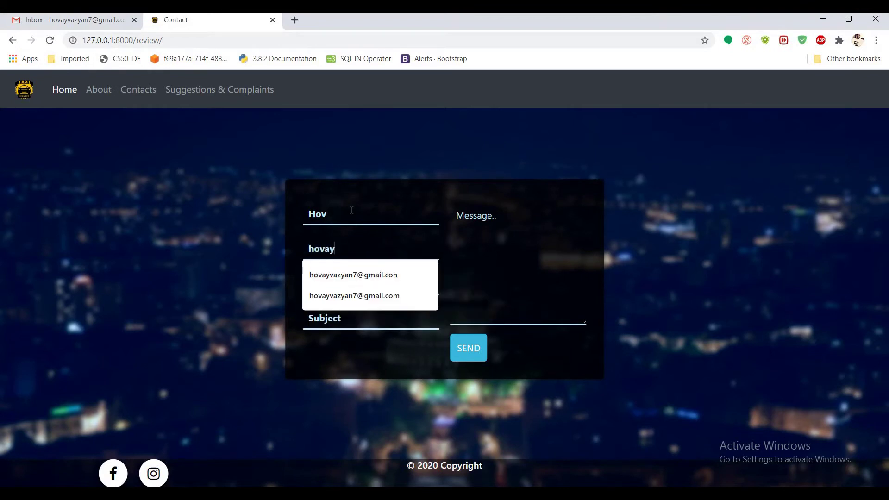
{"action": "key", "text": "Tab"}
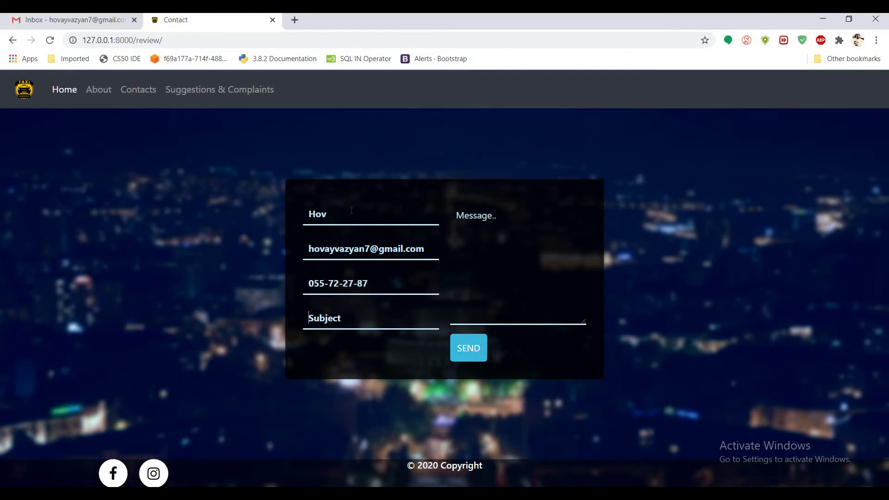
{"action": "type", "text": "Giid ride"}
{"action": "key", "text": "BackSpace"}
{"action": "key", "text": "BackSpace"}
{"action": "key", "text": "BackSpace"}
{"action": "key", "text": "BackSpace"}
{"action": "key", "text": "BackSpace"}
{"action": "key", "text": "BackSpace"}
{"action": "key", "text": "BackSpace"}
{"action": "key", "text": "BackSpace"}
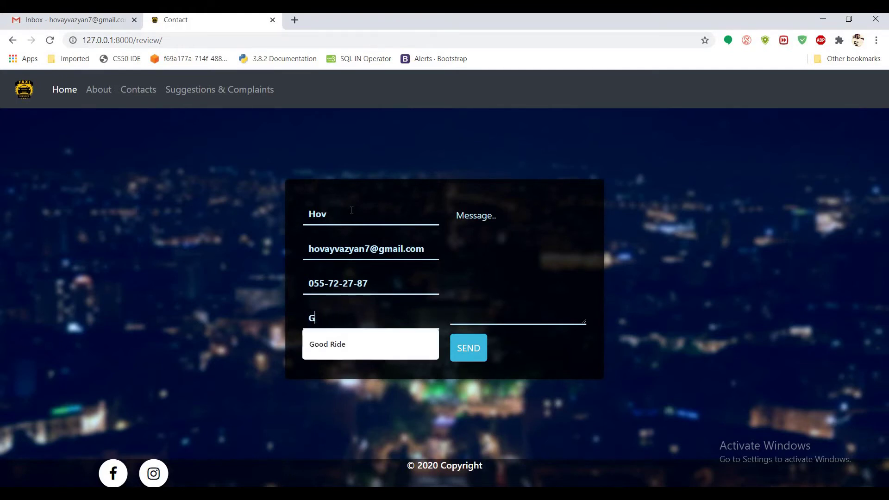
{"action": "type", "text": "ood ride"}
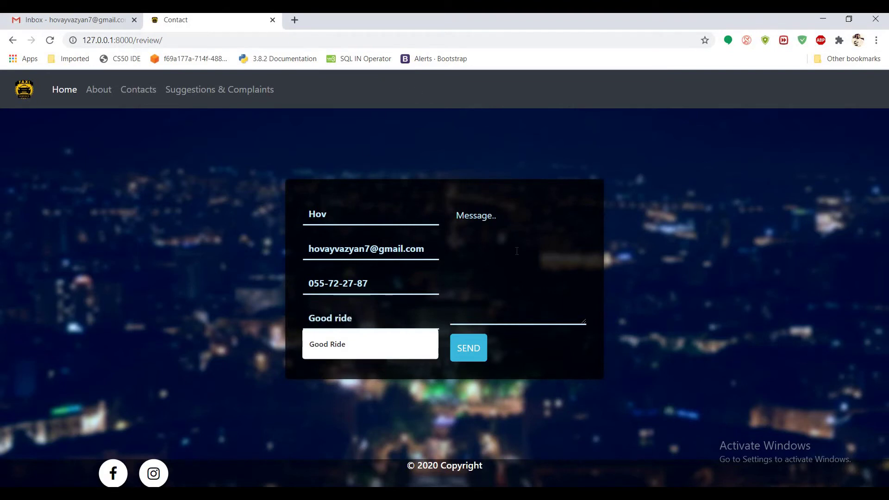
Step: Write the message 'Very good service', send the review and dismiss the thank-you notice
{"action": "left_click", "coordinate": [516, 251]}
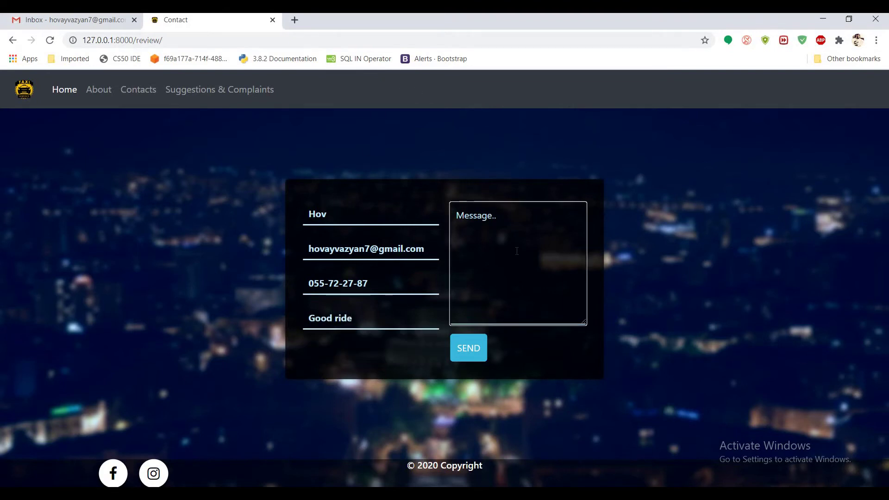
{"action": "type", "text": "Very good service"}
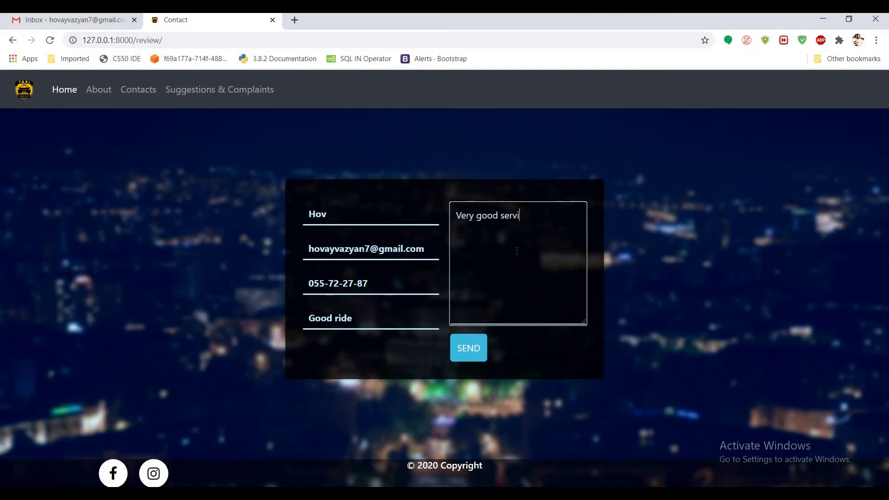
{"action": "left_click", "coordinate": [474, 350]}
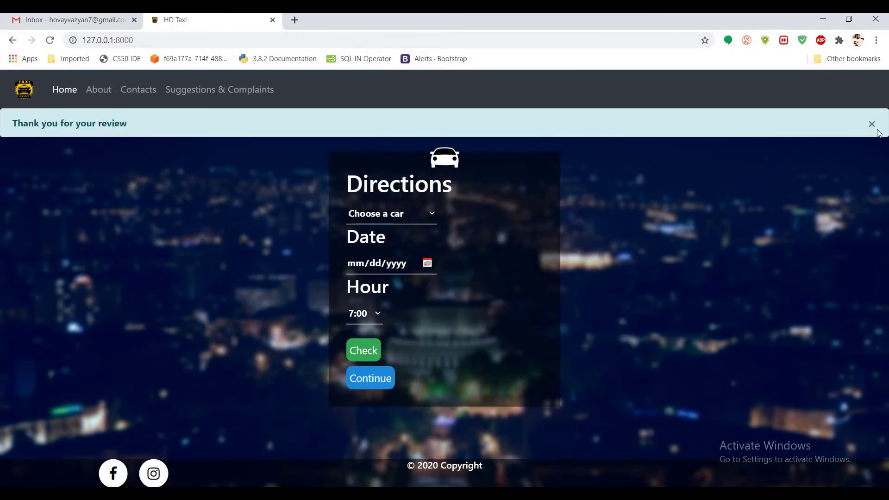
{"action": "left_click", "coordinate": [872, 124]}
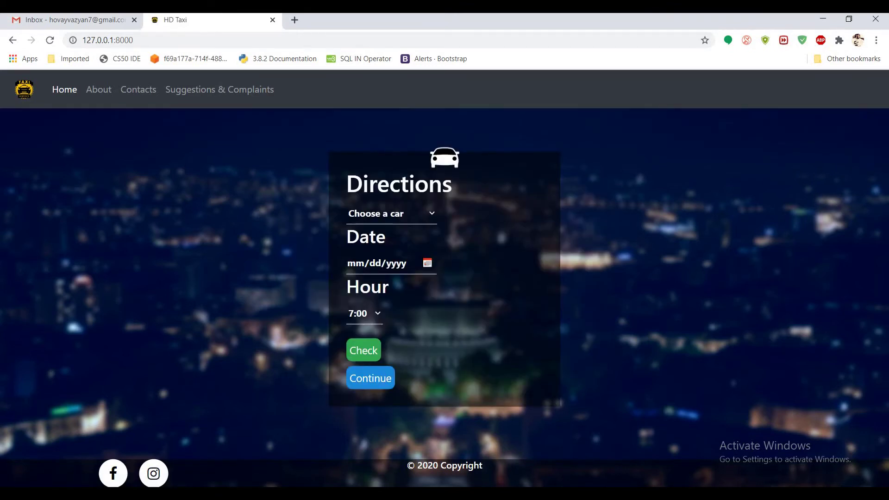
{"action": "left_click", "coordinate": [44, 21]}
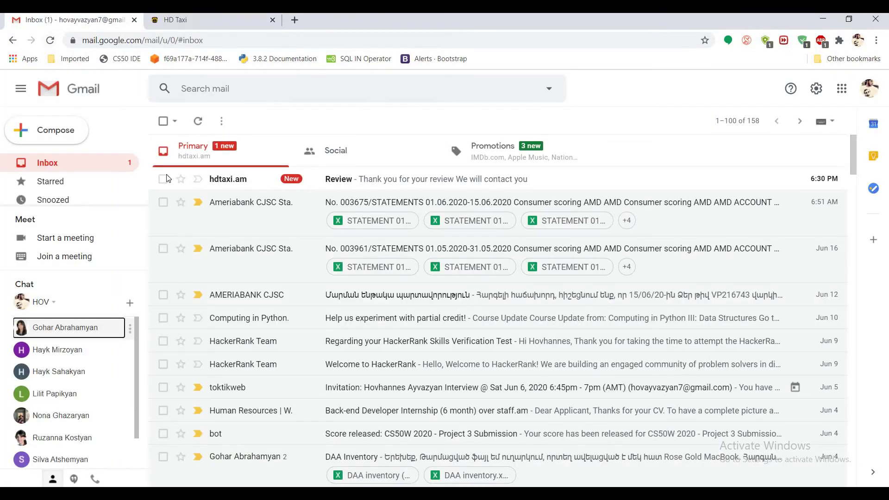
Step: Read HD Taxi's 'Review' thank-you email in the Gmail inbox
{"action": "left_click", "coordinate": [241, 180]}
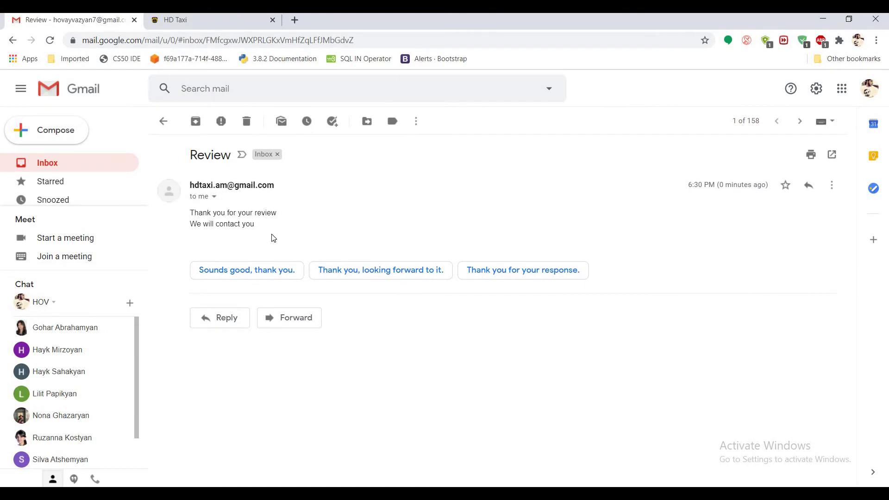
{"action": "left_click", "coordinate": [184, 20]}
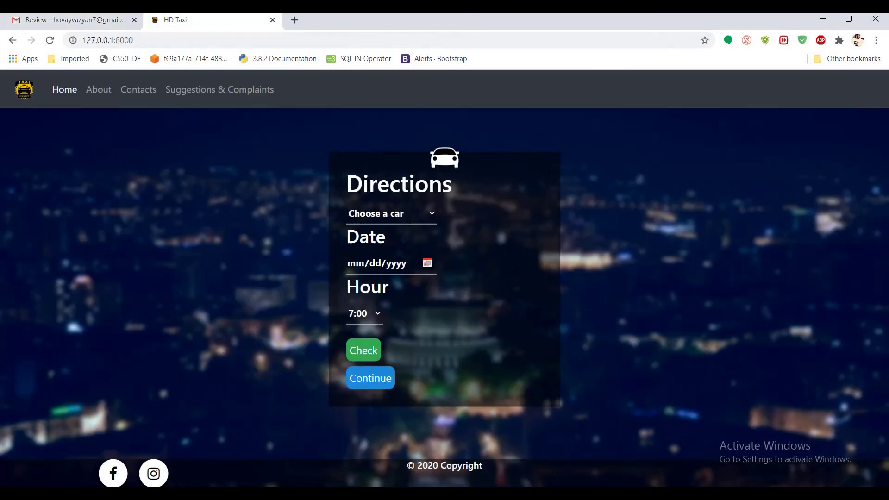
Step: Visit HD Taxi's Facebook and Instagram pages, then open a Chrome incognito window
{"action": "left_click", "coordinate": [114, 472]}
{"action": "left_click", "coordinate": [185, 20]}
{"action": "left_click", "coordinate": [139, 41]}
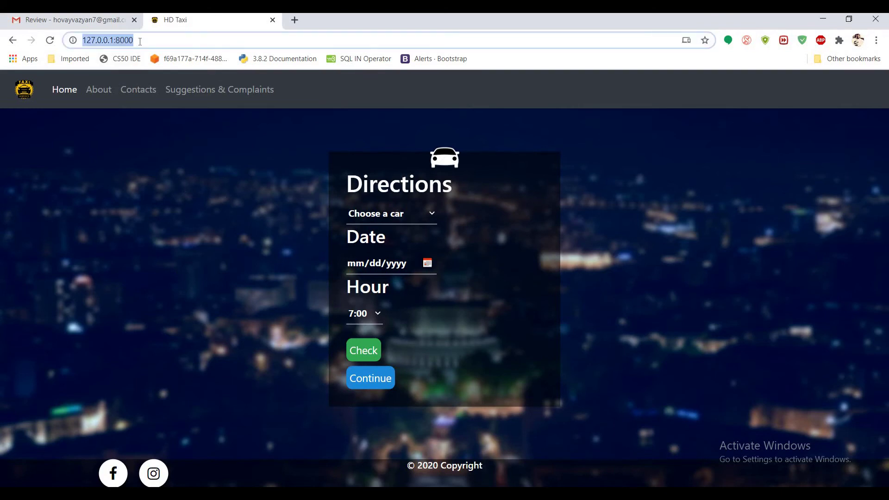
{"action": "key", "text": "ctrl+shift+n"}
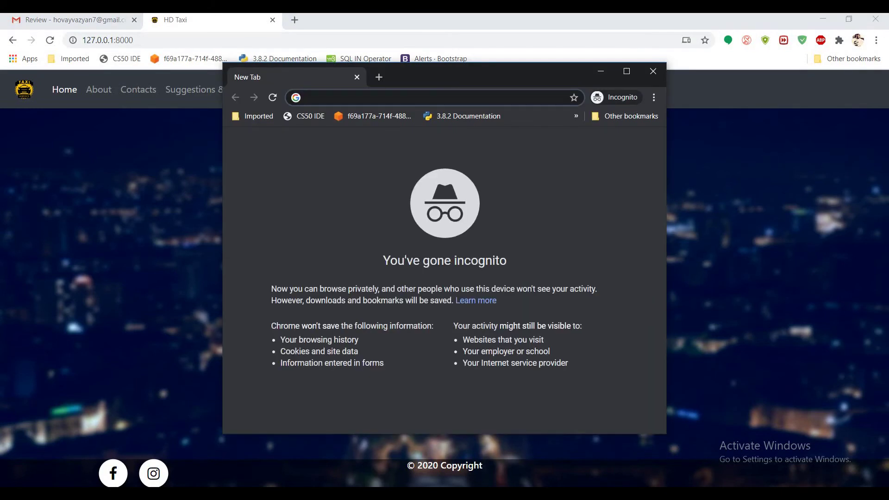
Step: Maximize the incognito window, load 127.0.0.1:8000/admin and log in with the admin username and password
{"action": "left_click", "coordinate": [627, 70]}
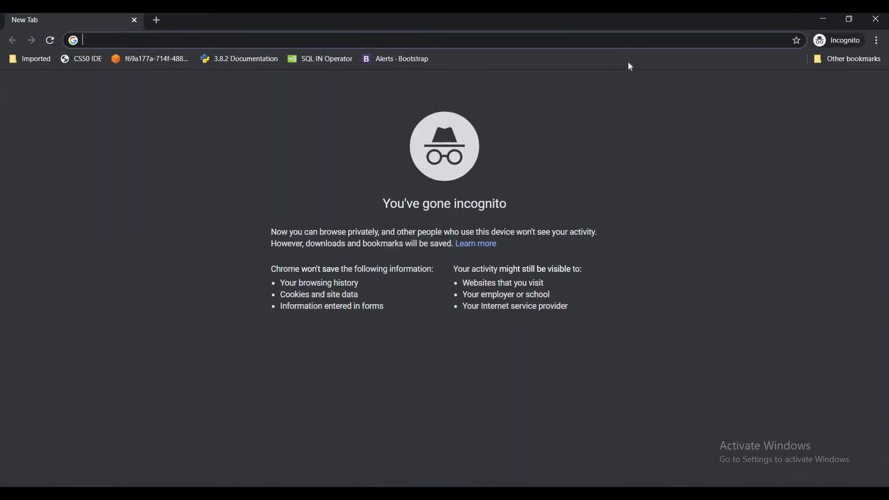
{"action": "key", "text": "Return"}
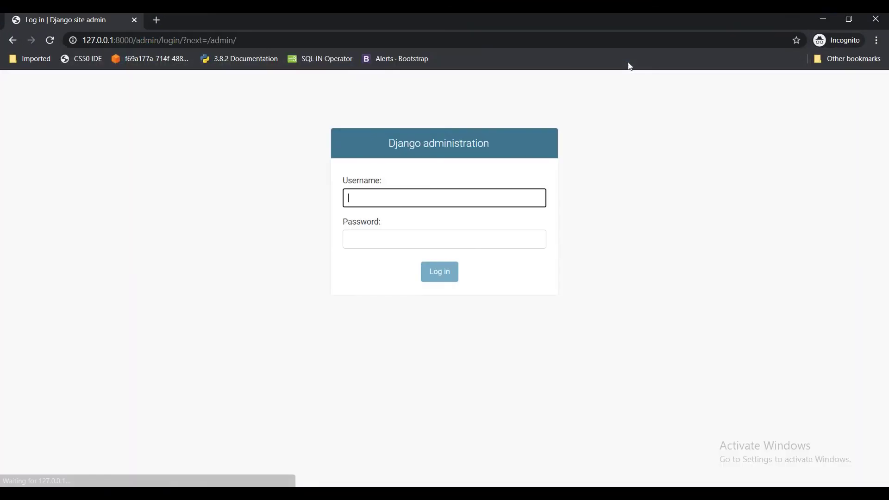
{"action": "key", "text": "Tab"}
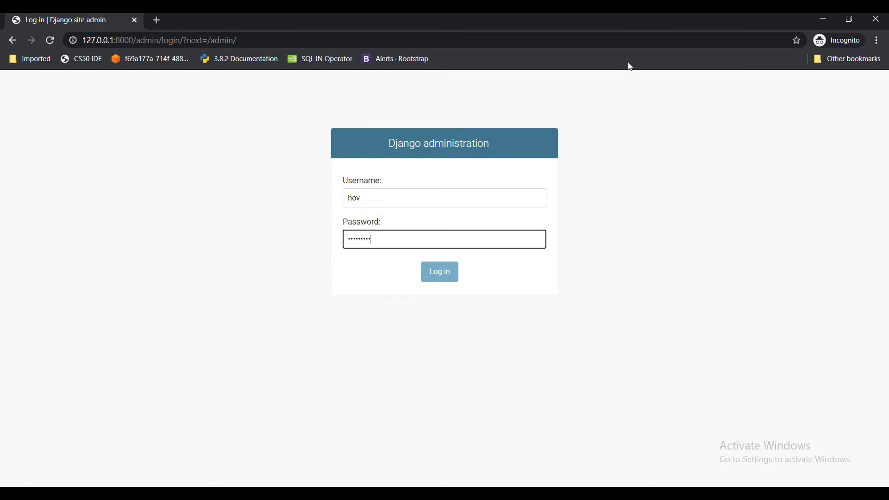
{"action": "key", "text": "Return"}
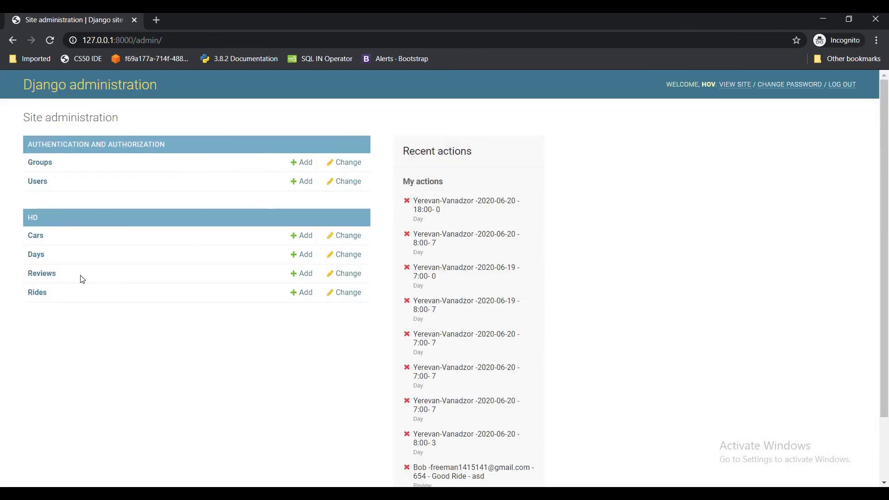
{"action": "left_click", "coordinate": [39, 296]}
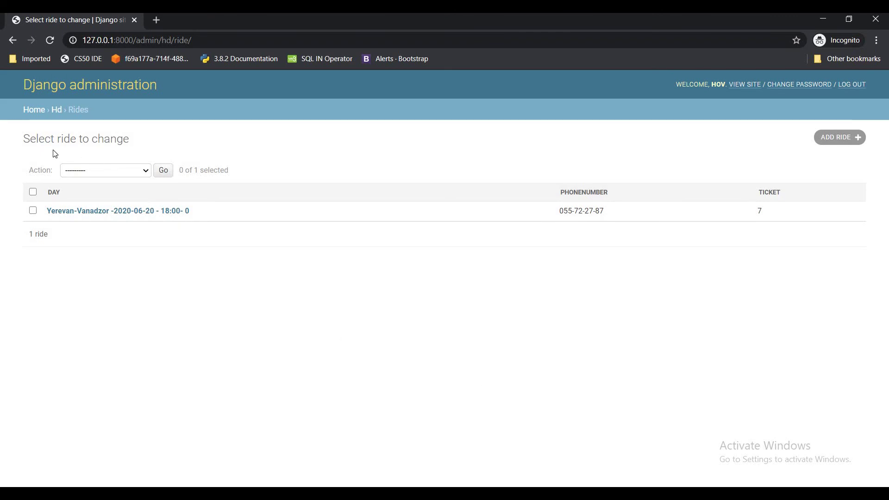
{"action": "left_click", "coordinate": [13, 40]}
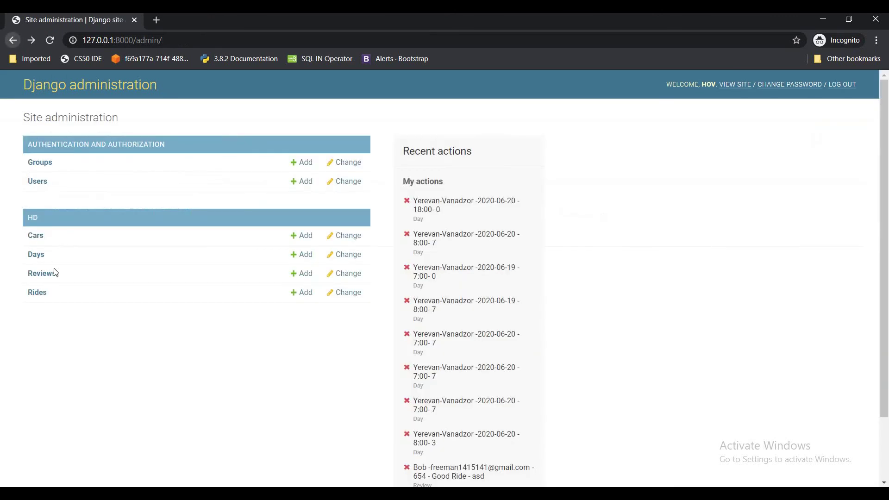
{"action": "left_click", "coordinate": [49, 277]}
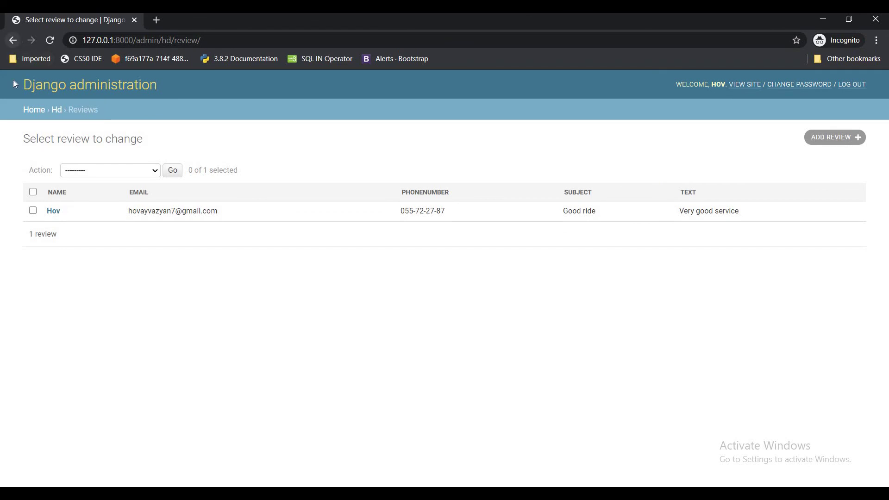
{"action": "left_click", "coordinate": [13, 40]}
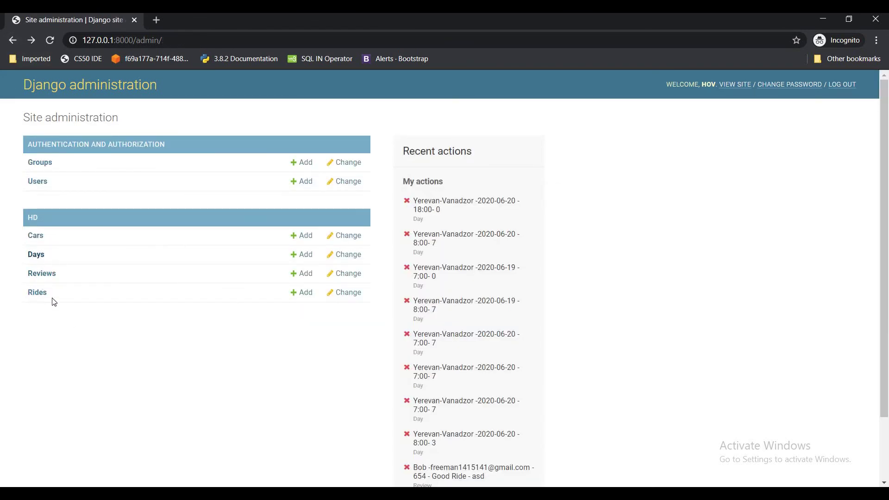
Step: Delete the June 20 18:00 Yerevan-Vanadzor day and its booked ride using 'Delete selected days'
{"action": "left_click", "coordinate": [31, 258]}
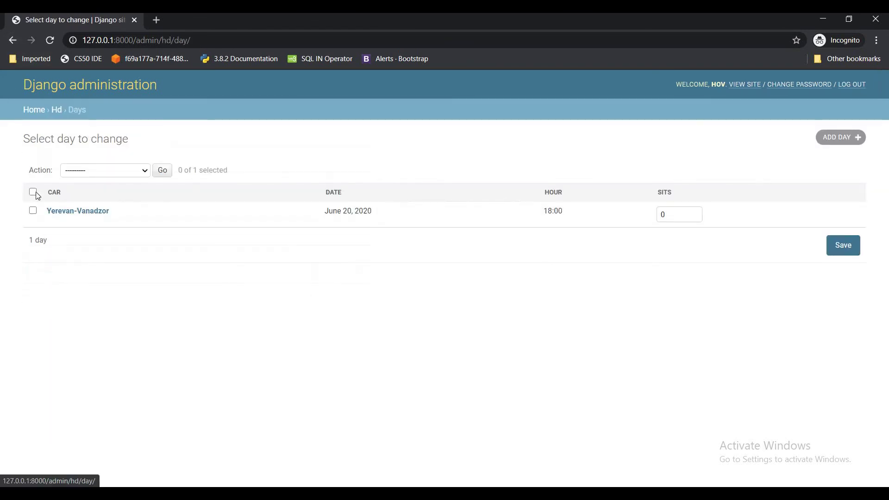
{"action": "left_click", "coordinate": [33, 210]}
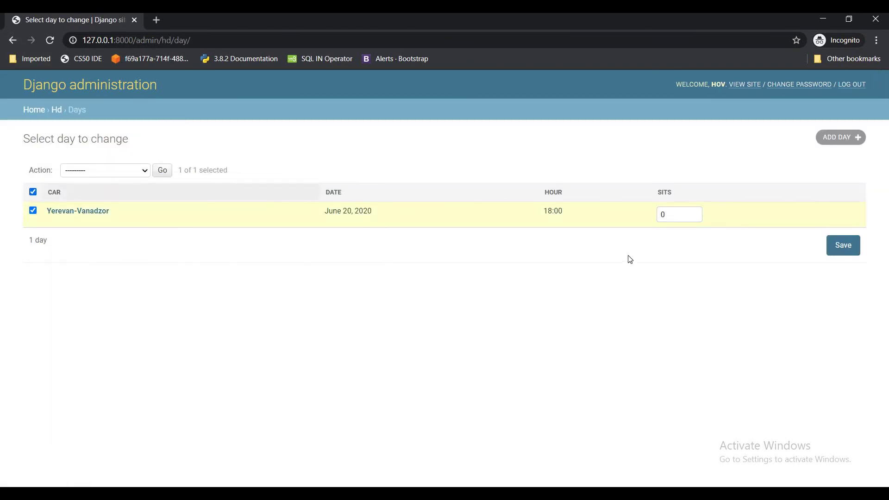
{"action": "left_click", "coordinate": [116, 170]}
{"action": "left_click", "coordinate": [112, 192]}
{"action": "left_click", "coordinate": [159, 171]}
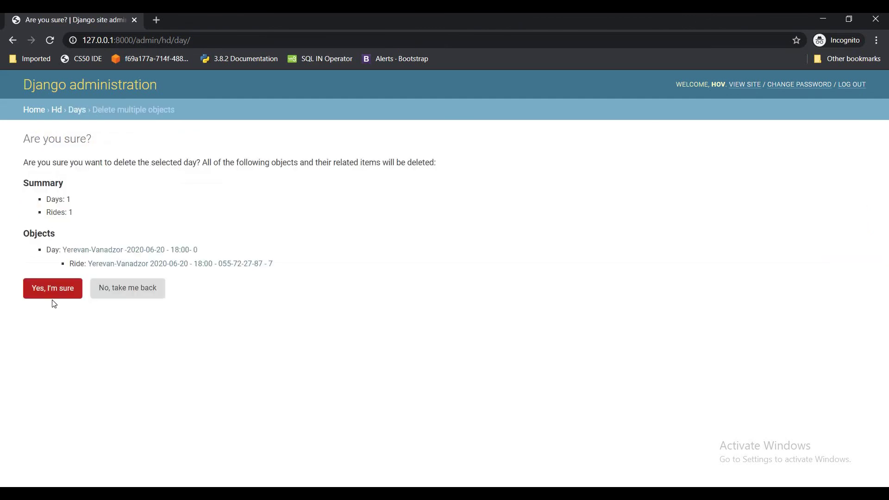
{"action": "left_click", "coordinate": [52, 288]}
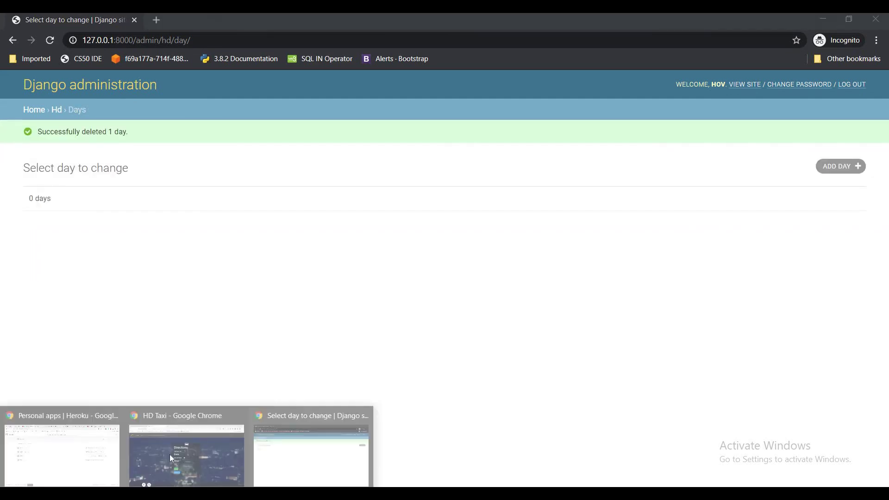
{"action": "left_click", "coordinate": [170, 454]}
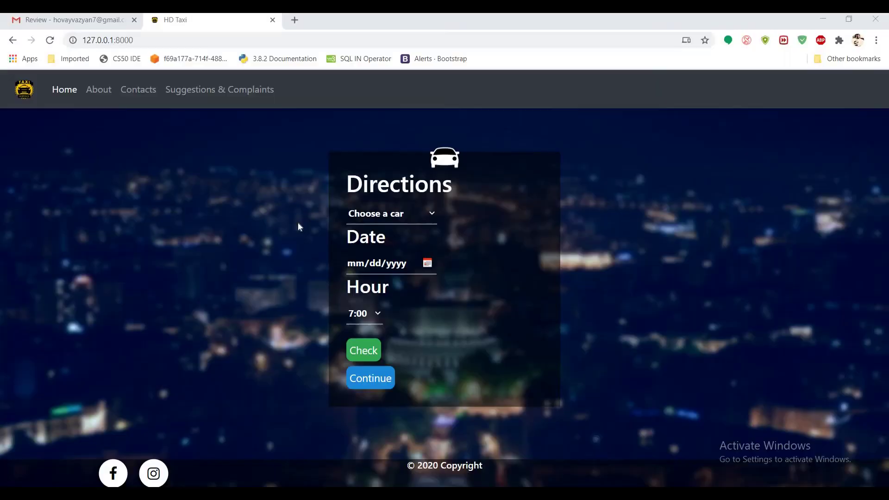
Step: Recheck Yerevan-Vanadzor on 06/20/2020 at 18:00, which now shows 7 remaining seats
{"action": "left_click", "coordinate": [404, 216]}
{"action": "left_click", "coordinate": [406, 244]}
{"action": "left_click", "coordinate": [427, 263]}
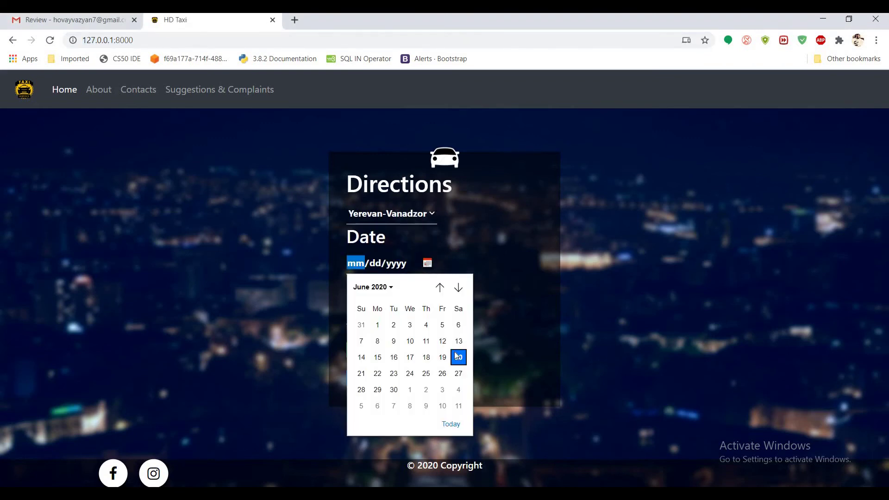
{"action": "left_click", "coordinate": [457, 357]}
{"action": "left_click", "coordinate": [365, 315]}
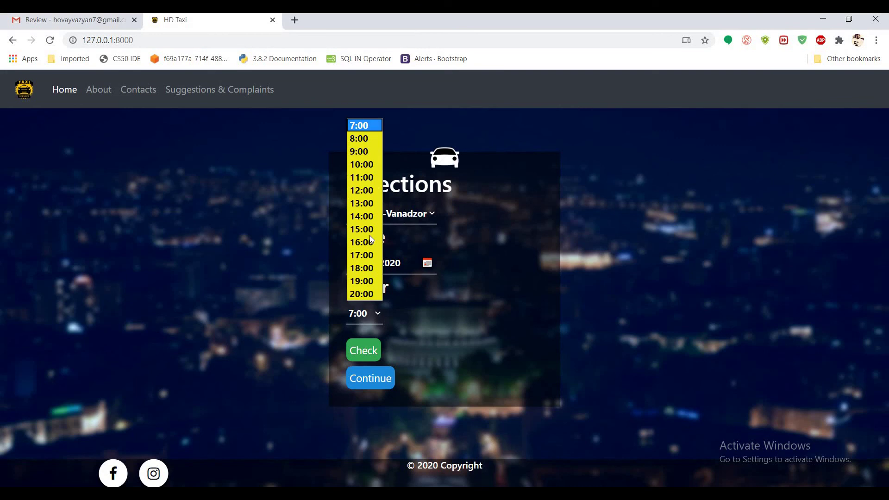
{"action": "key", "text": "Return"}
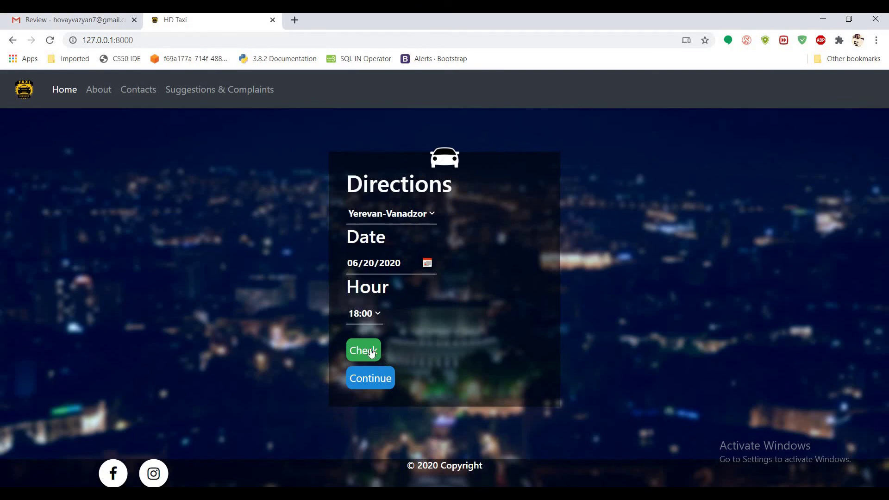
{"action": "left_click", "coordinate": [368, 352]}
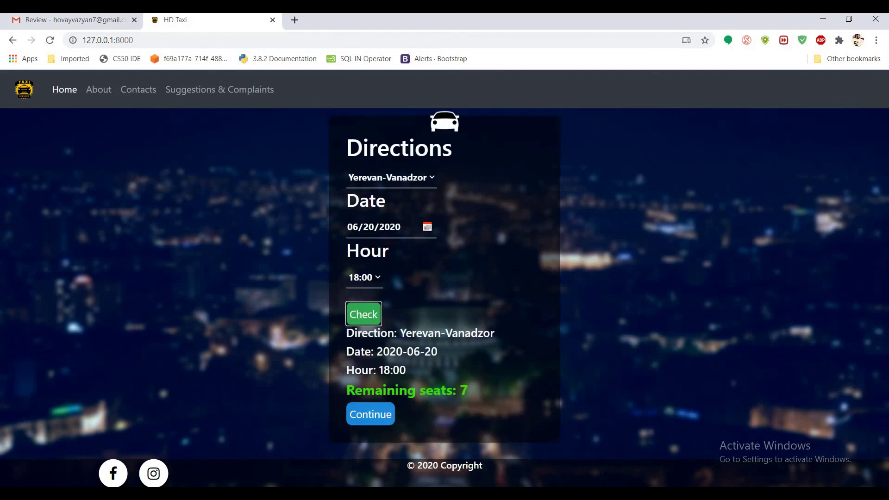